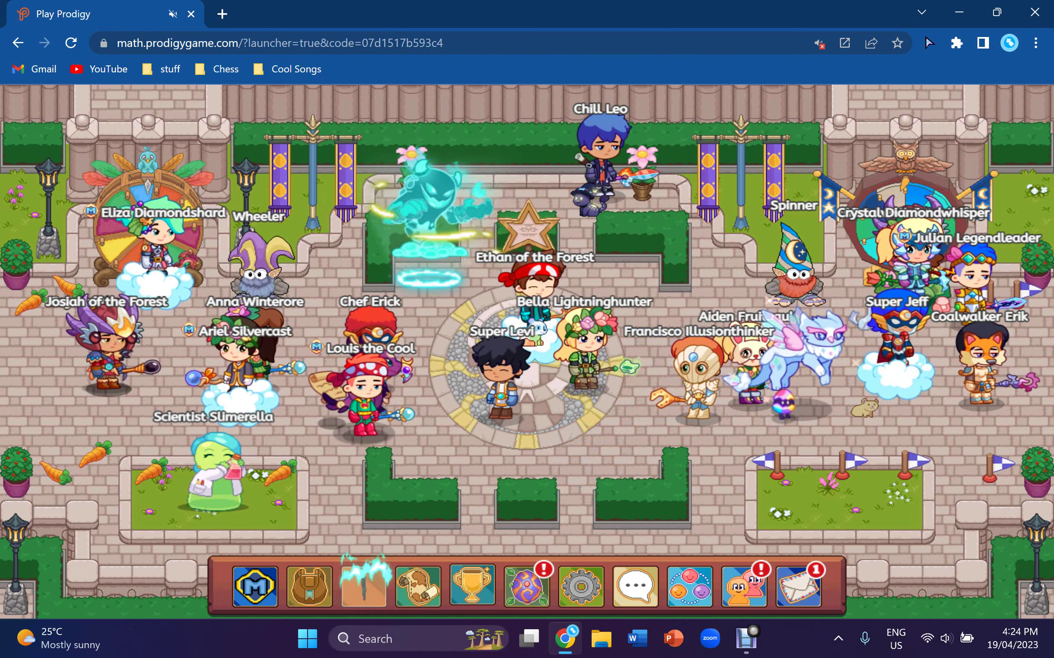
# Step: On the world map, skip Lamplight Town, find Harmony Island locked, and choose Firefly Forest
pyautogui.press('m')
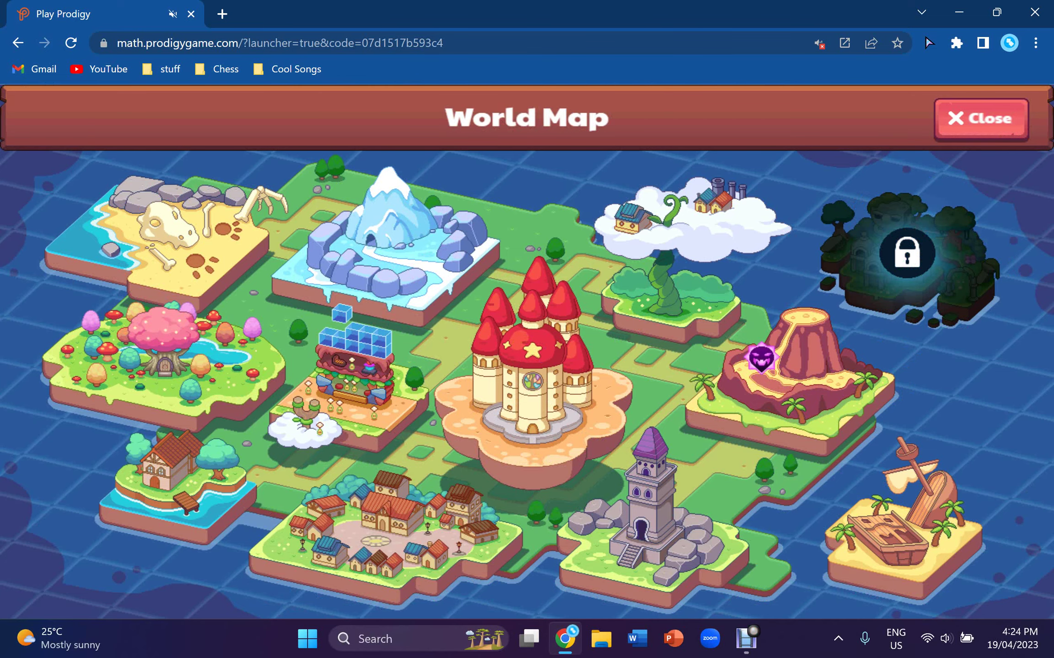
pyautogui.click(509, 396)
pyautogui.press('Escape')
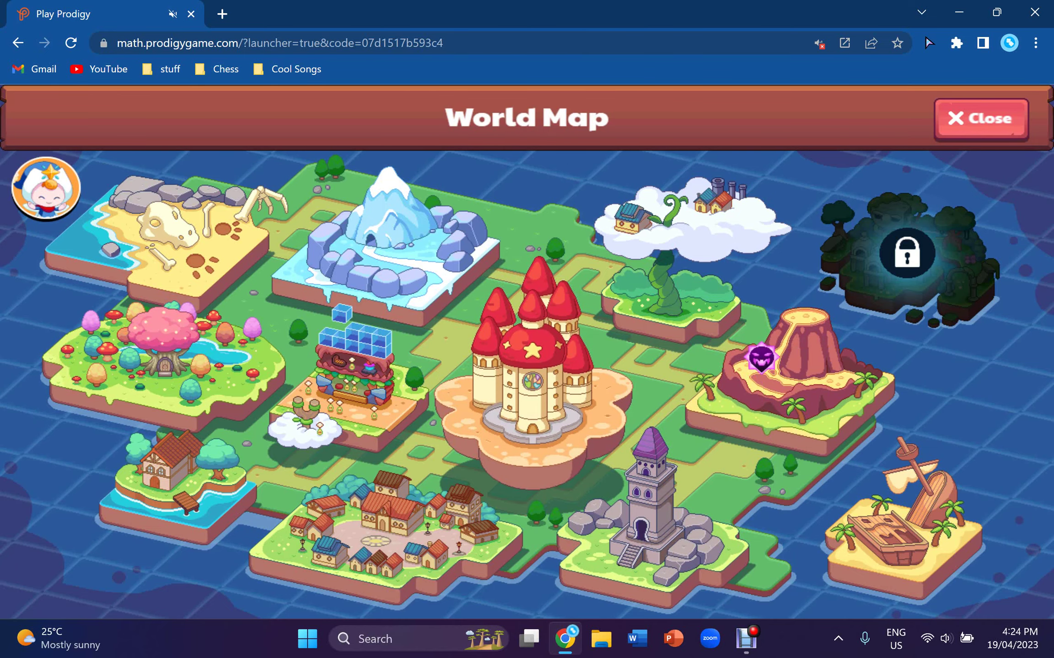
pyautogui.click(907, 254)
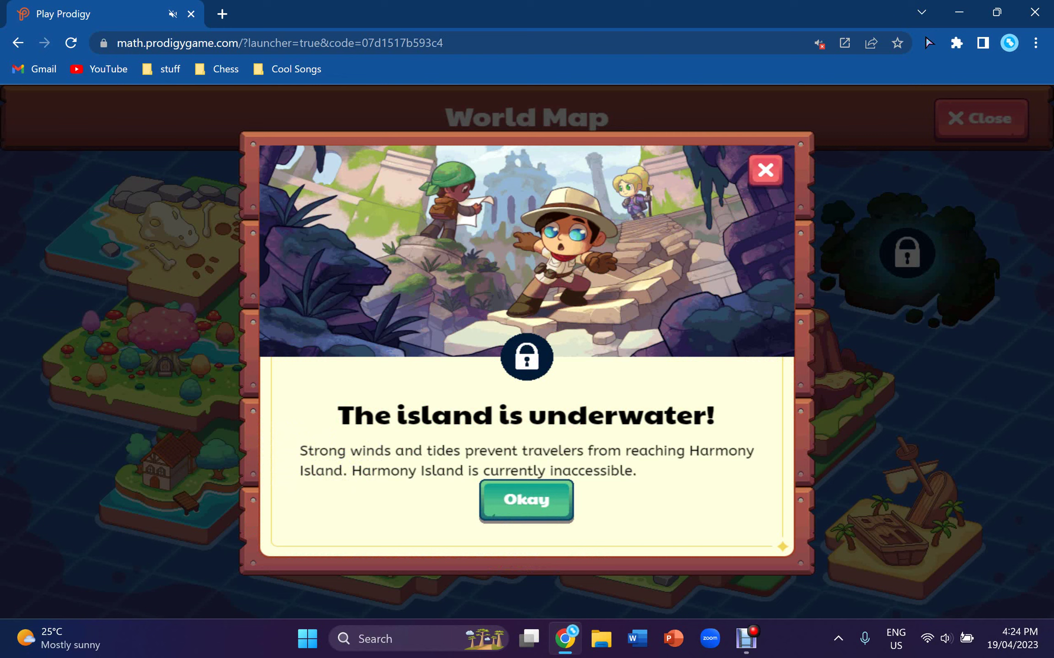
pyautogui.click(527, 500)
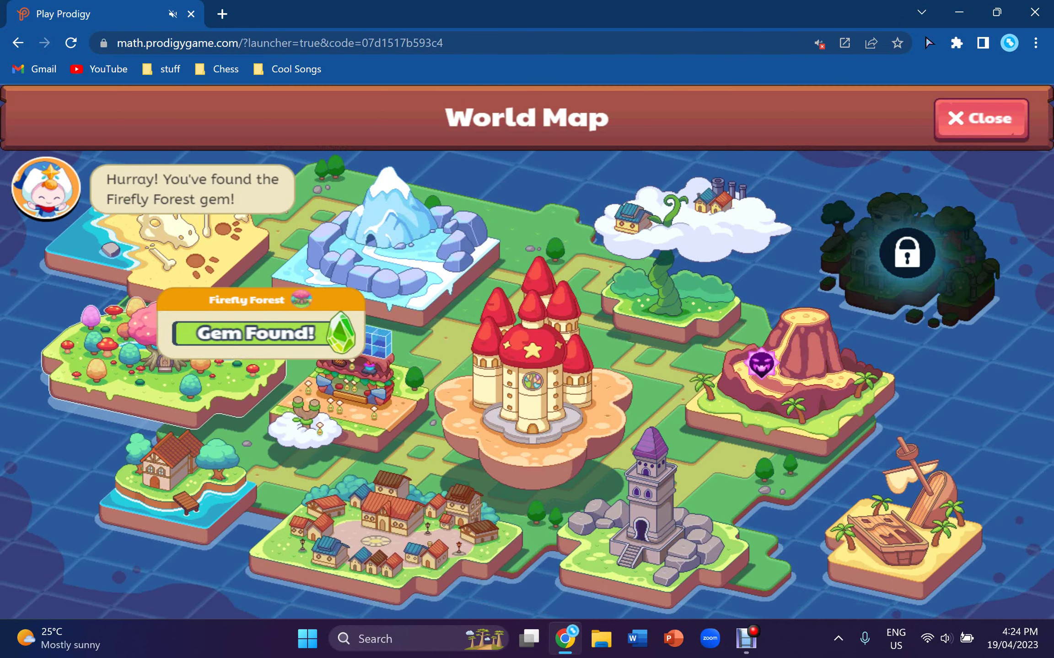
pyautogui.click(530, 387)
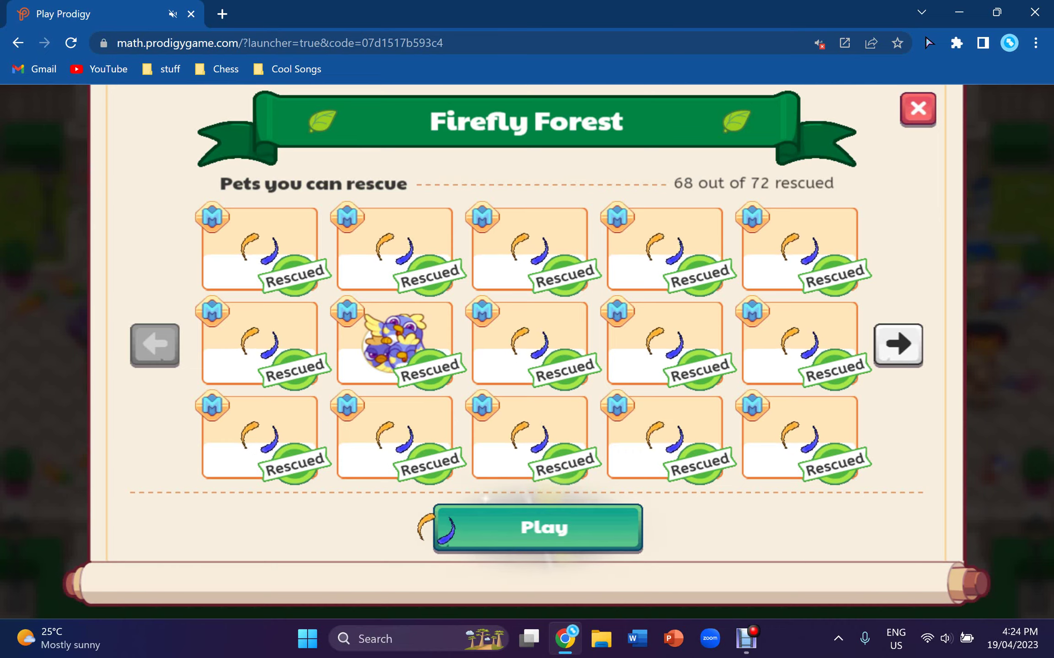
# Step: Start a battle from the Firefly Forest panel against the spiky creature
pyautogui.click(537, 527)
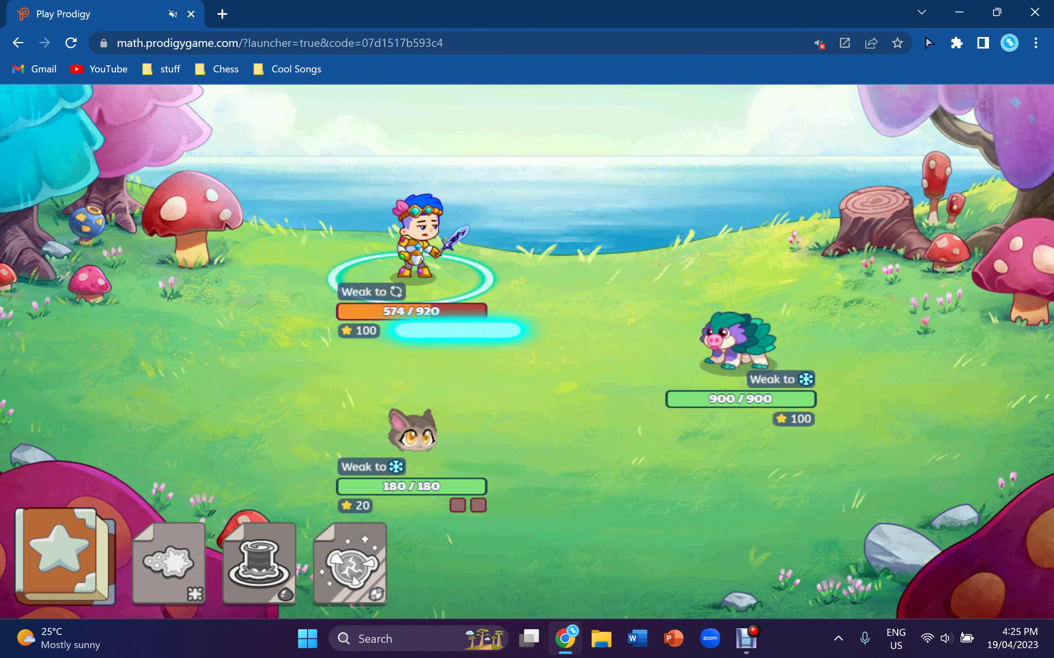
# Step: Bring up a Get Magic question from the spellbook: the 40:__ to 8:3 ratio problem
pyautogui.click(169, 560)
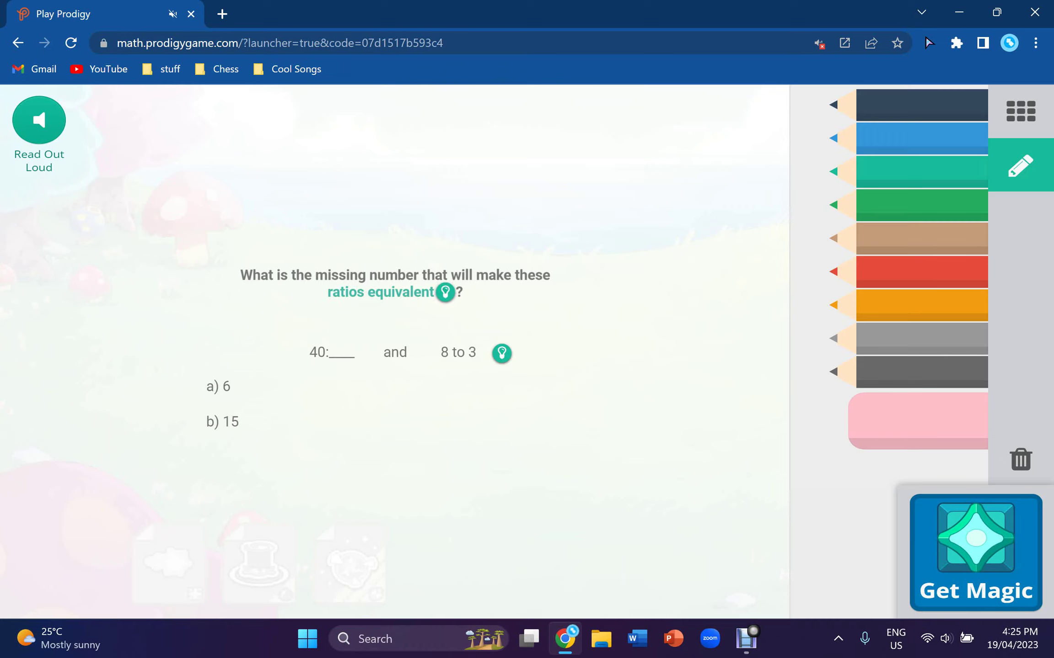
# Step: Answer the 40:__ ratio question with 15
pyautogui.click(245, 421)
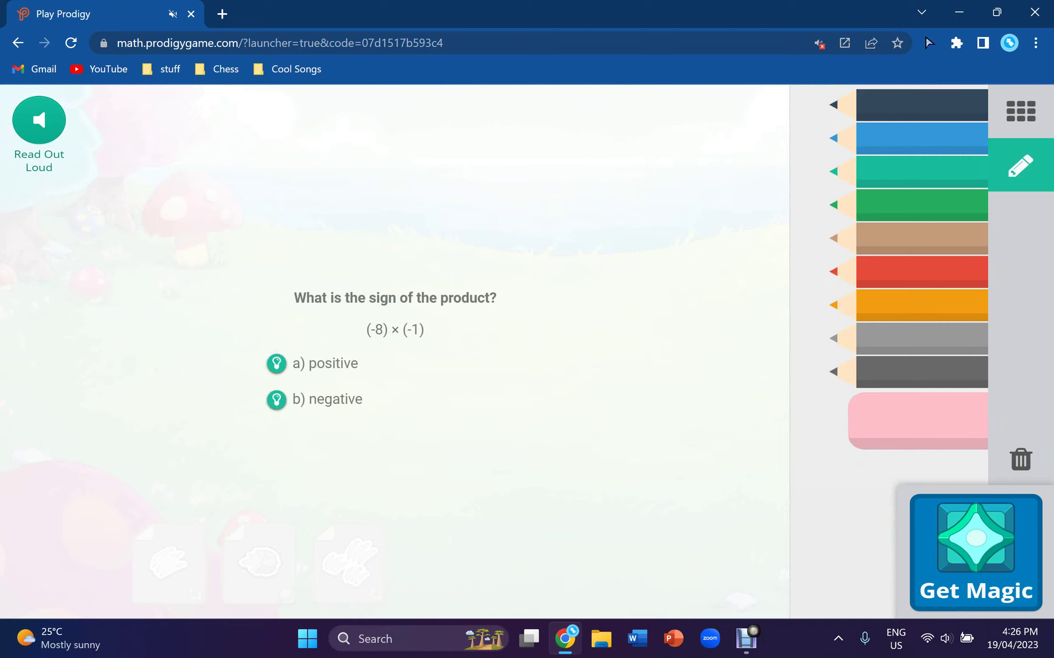
# Step: Answer the (-8)×(-1) sign question with negative, then review the correct answer
pyautogui.click(329, 399)
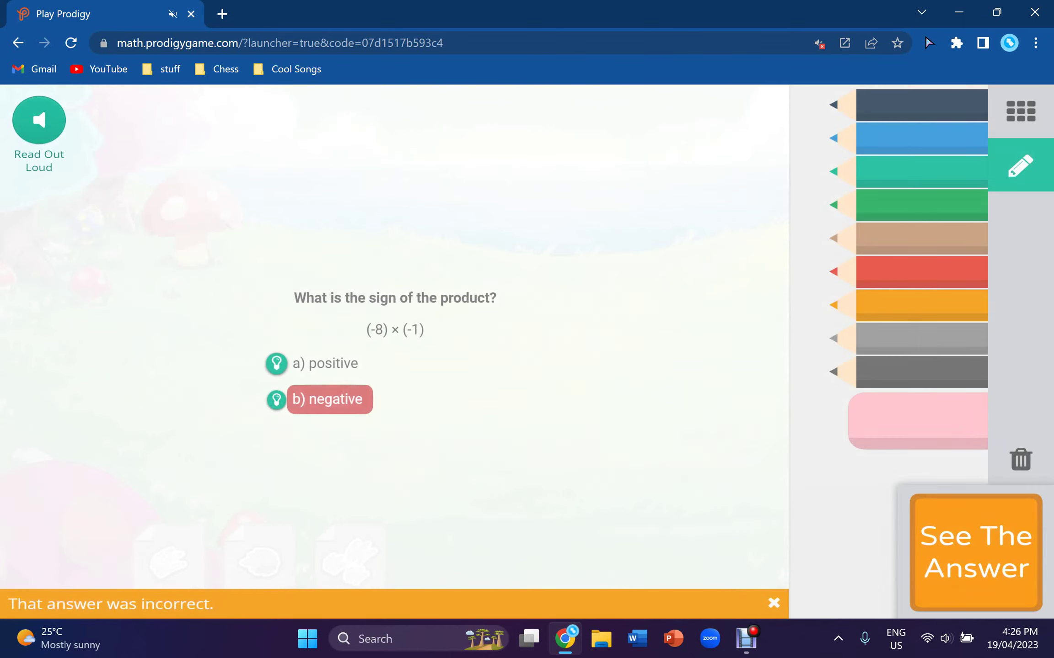
pyautogui.click(976, 551)
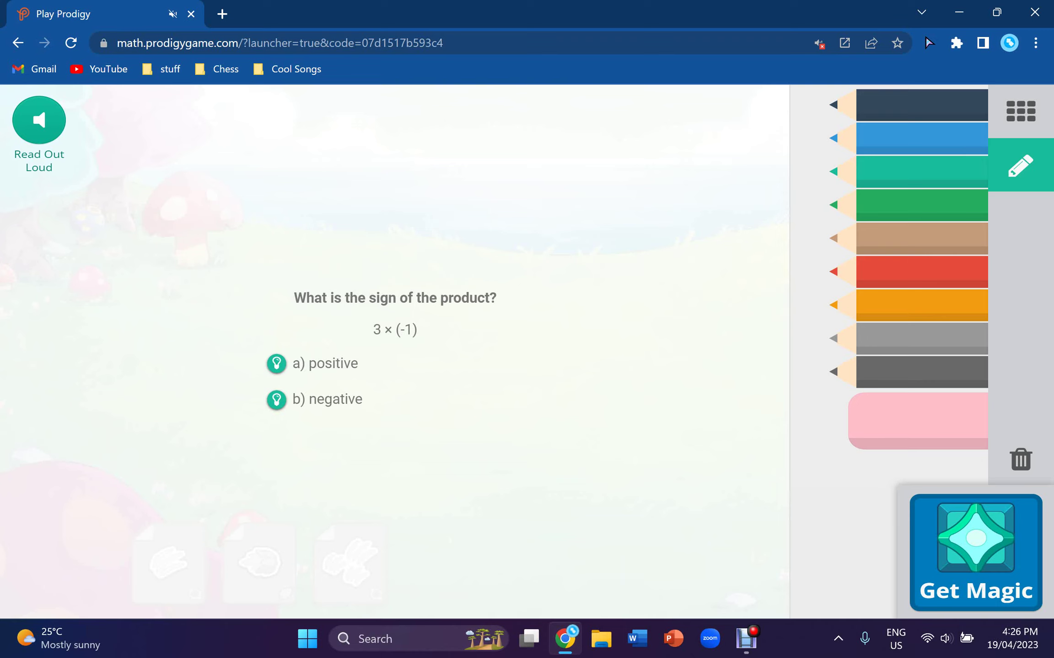
# Step: Answer 3×(-1) as negative, then cast Leaf Burst on the creature
pyautogui.click(326, 400)
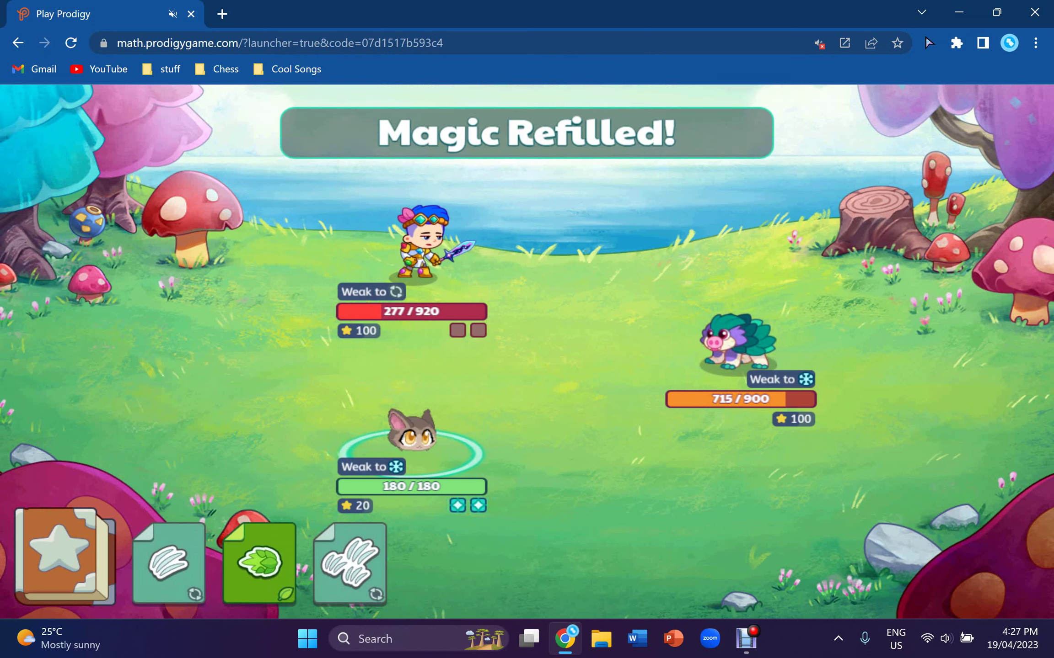
pyautogui.click(260, 563)
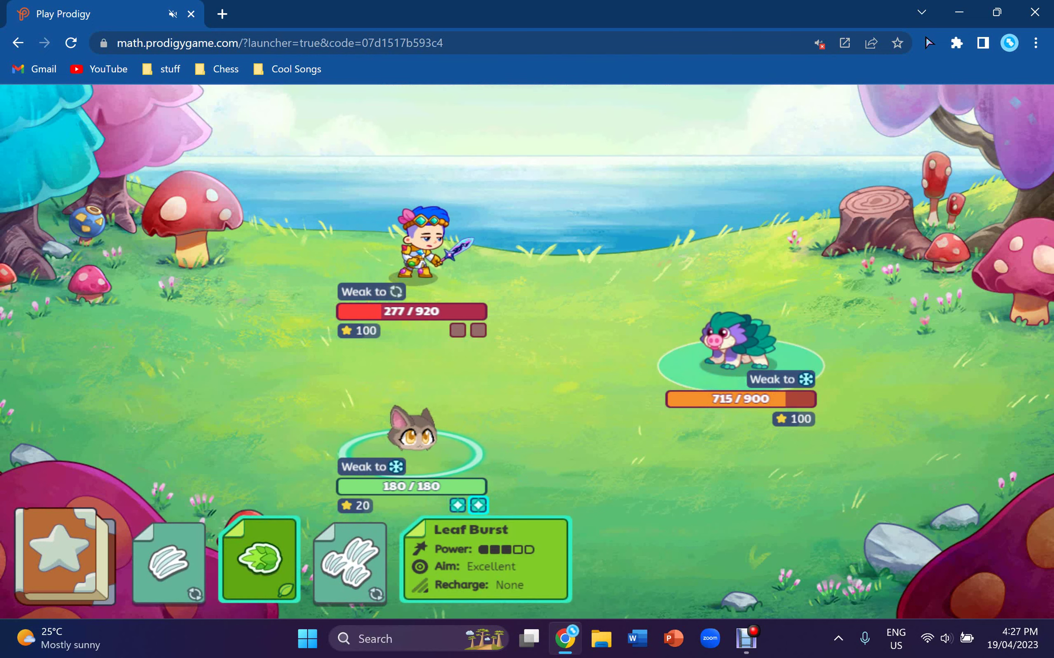
pyautogui.click(739, 346)
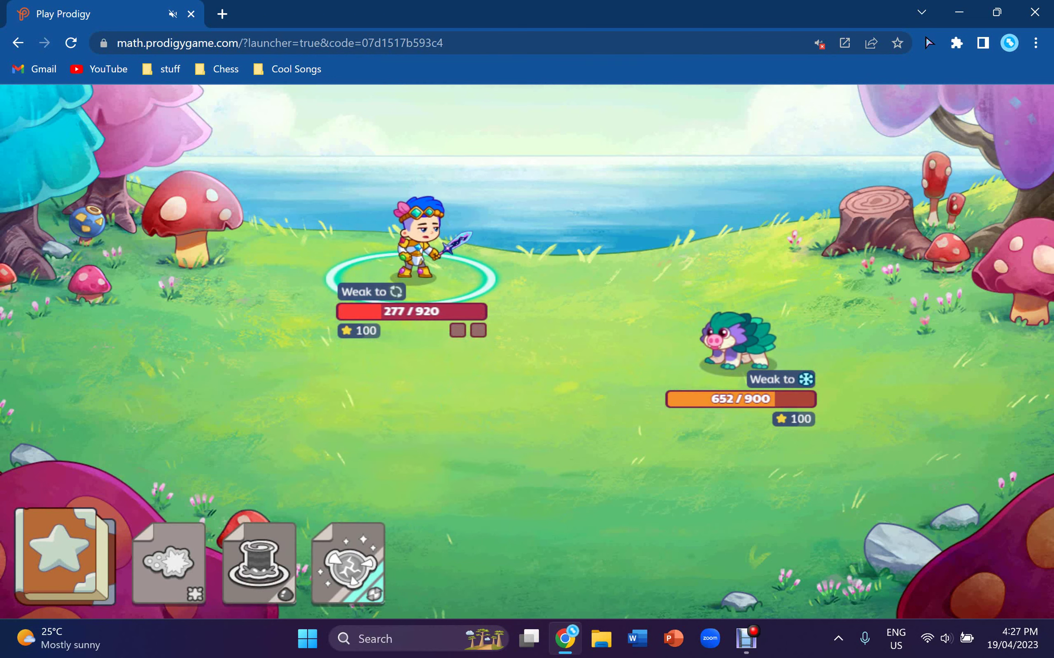
# Step: Request another Get Magic question from the spellbook, on the sign of 7×(-1)
pyautogui.click(65, 556)
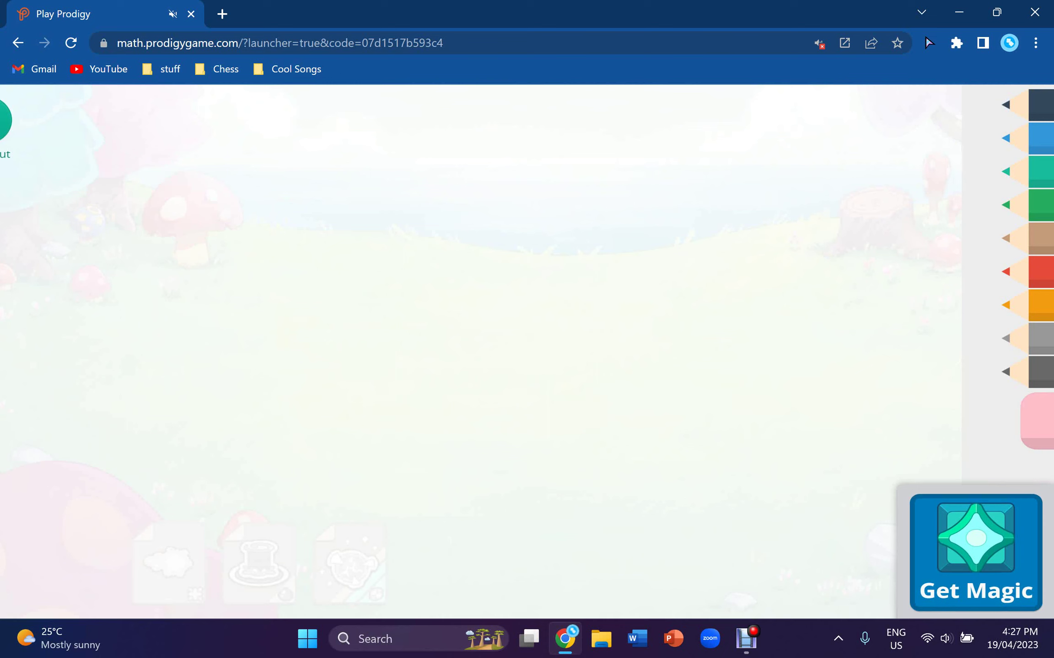